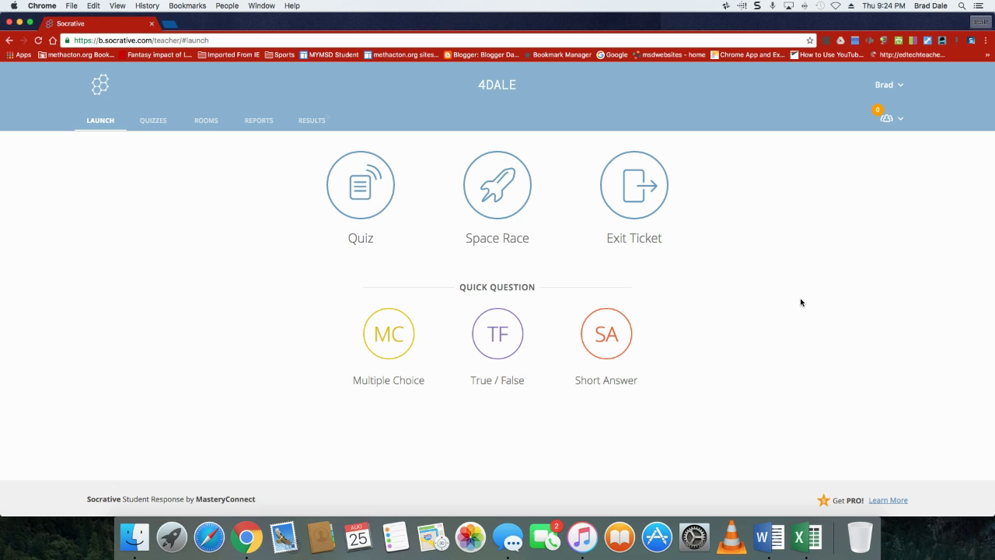
# Check the rooms list, then choose Sample History Quiz as the quiz to launch
pyautogui.click(208, 122)
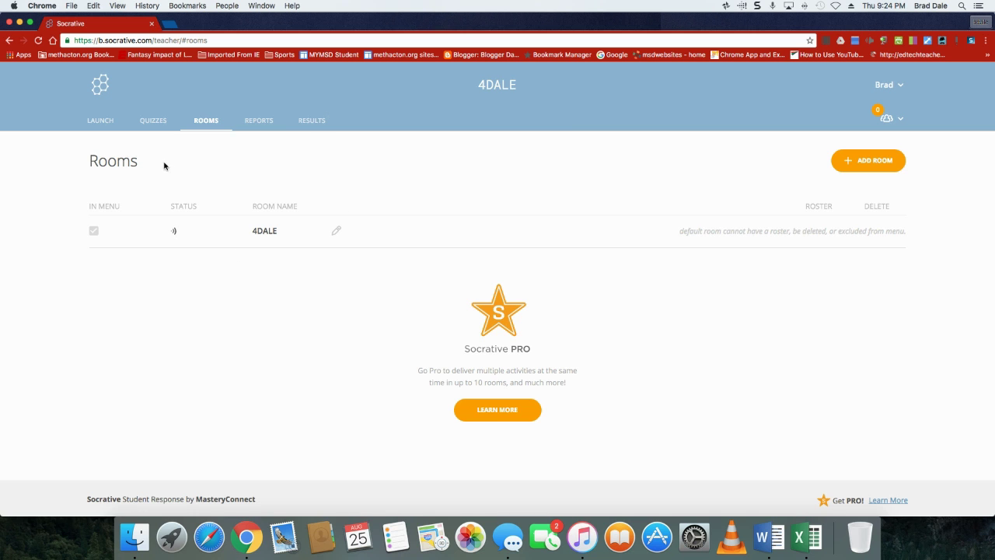
pyautogui.click(93, 124)
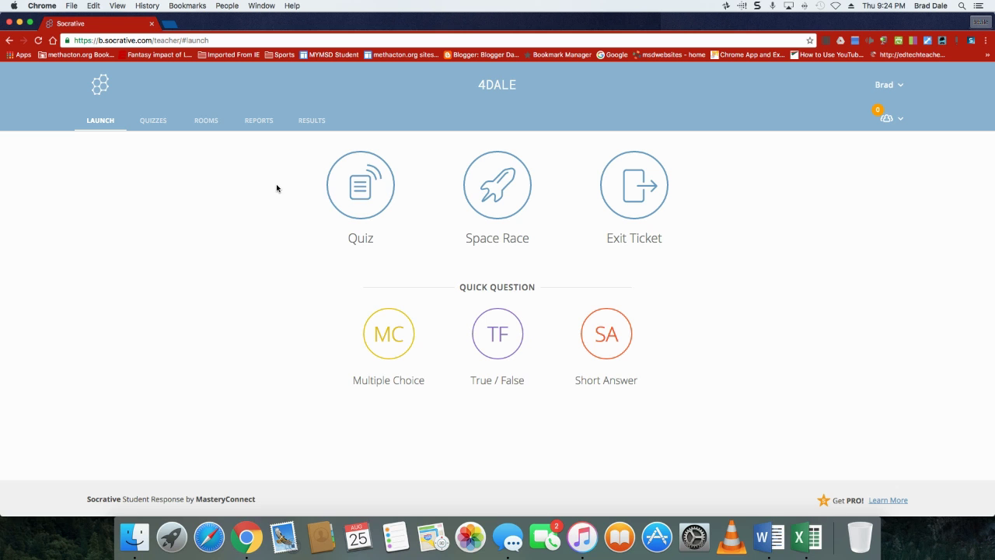
pyautogui.click(358, 185)
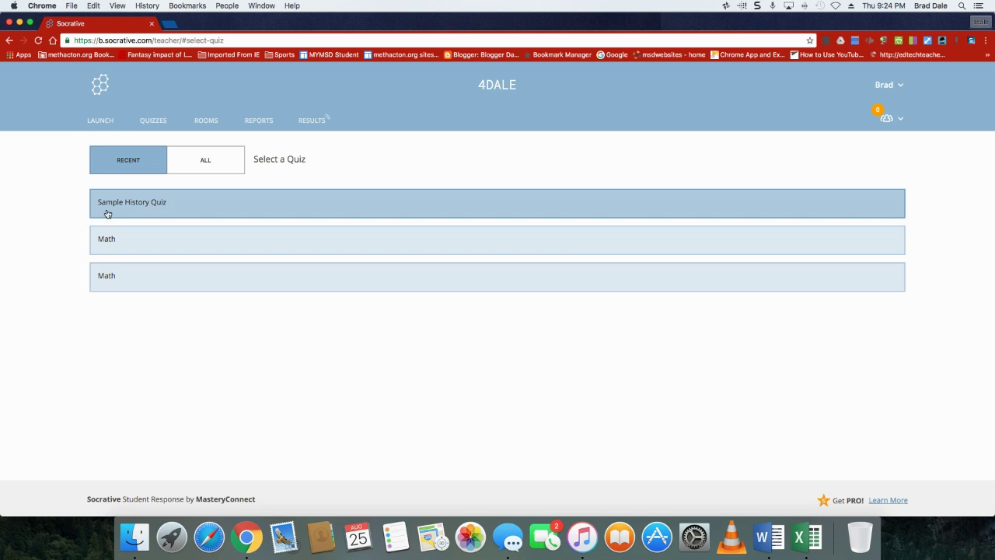
pyautogui.click(132, 208)
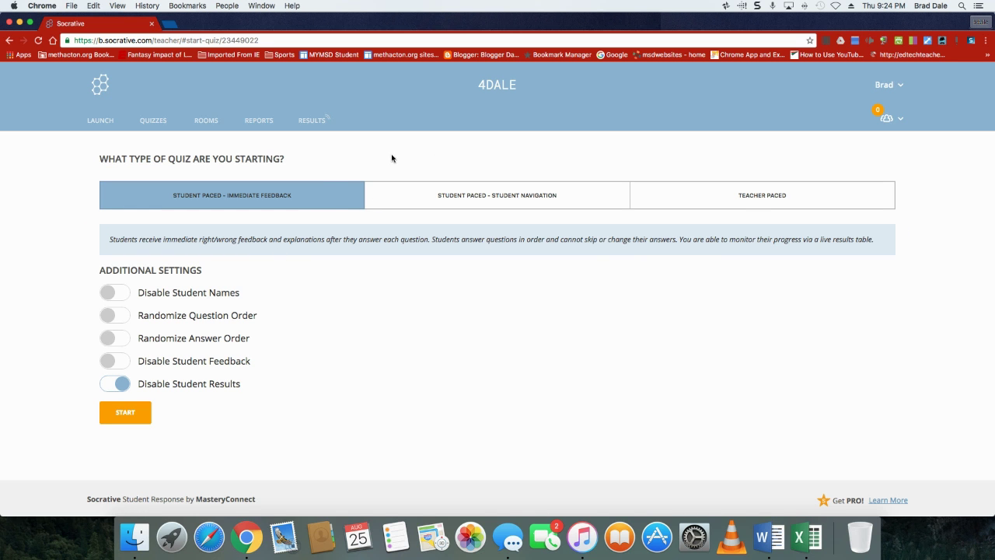
# Launch it as Student Paced – Immediate Feedback and confirm starting the new activity
pyautogui.click(481, 202)
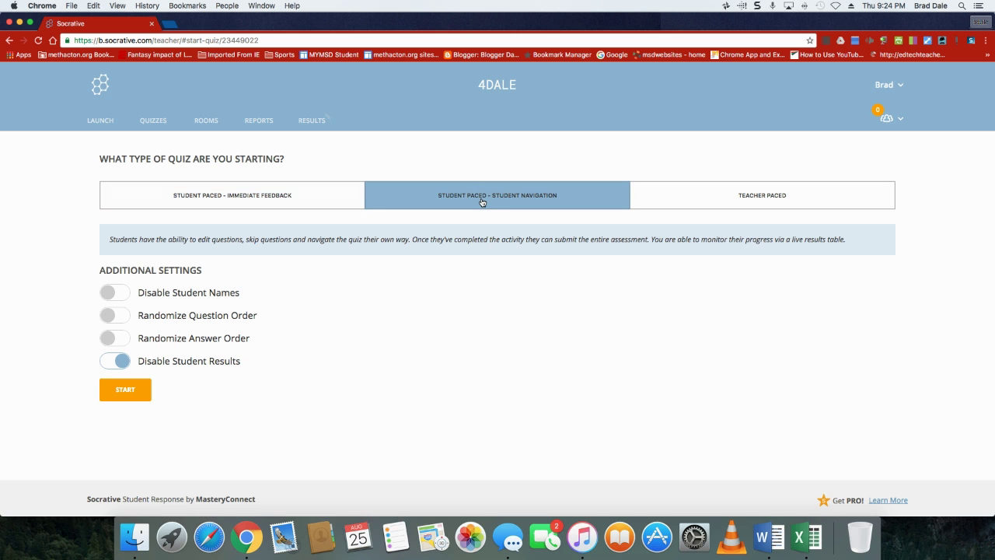
pyautogui.click(763, 203)
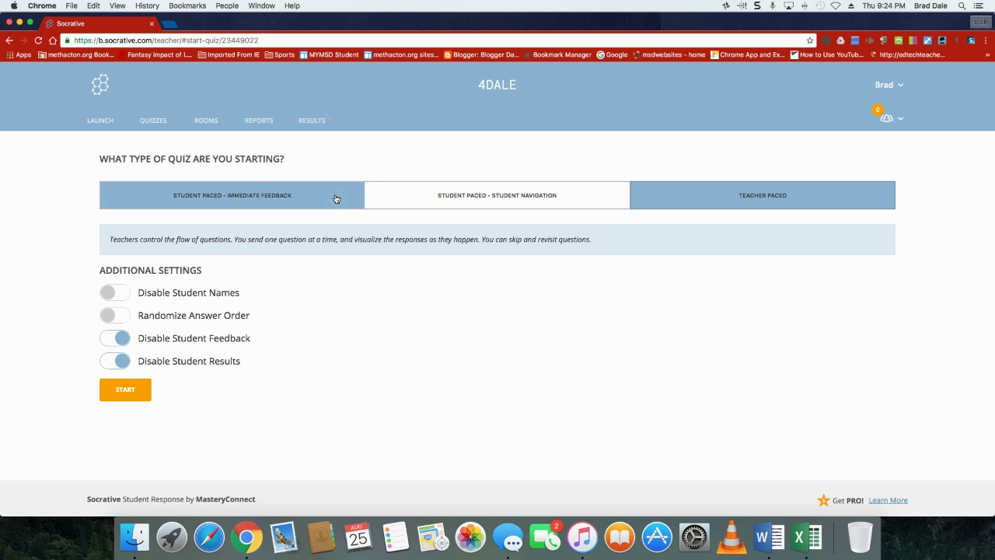
pyautogui.click(247, 201)
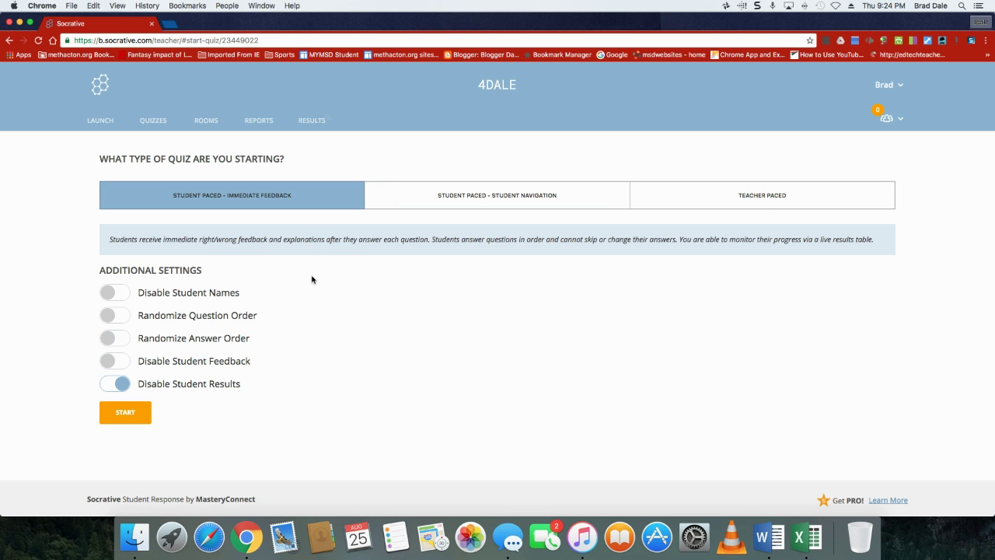
pyautogui.click(121, 418)
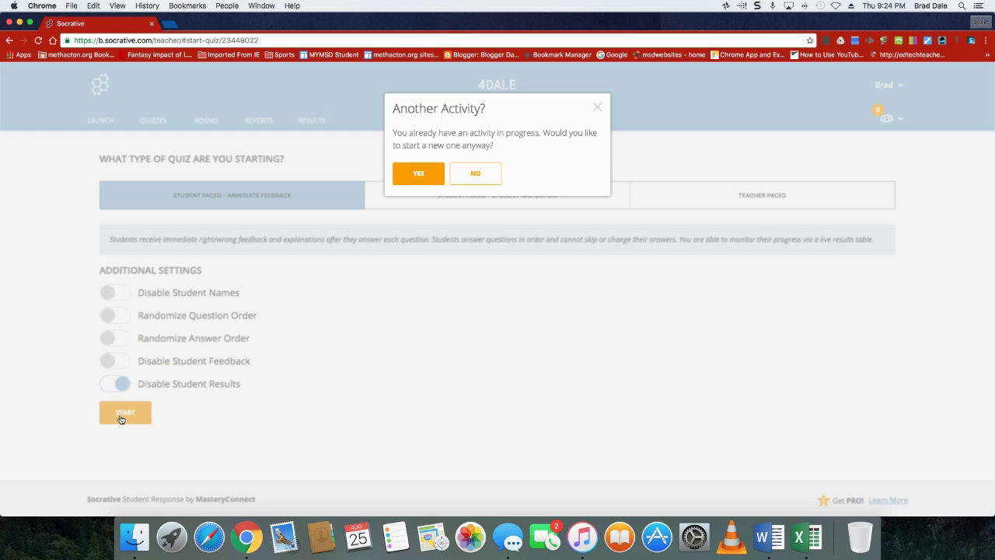
pyautogui.click(420, 172)
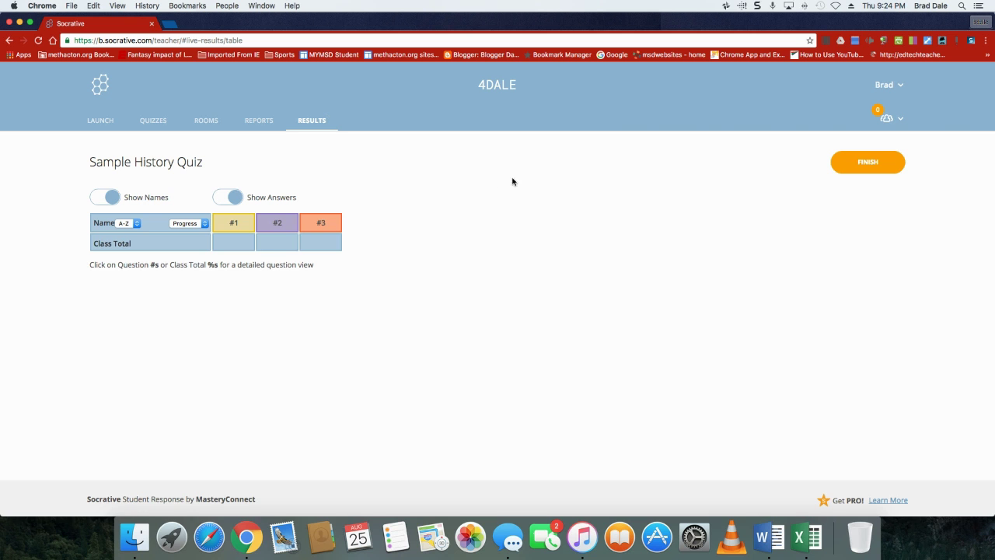
# Split the browser into a 1x2 layout and load socrative.com in the right window
pyautogui.click(927, 42)
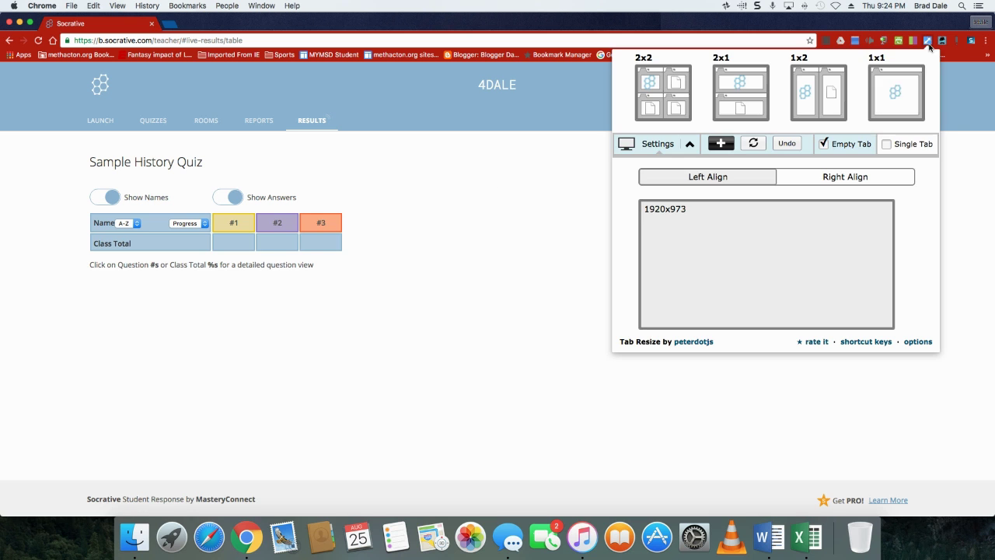
pyautogui.click(812, 101)
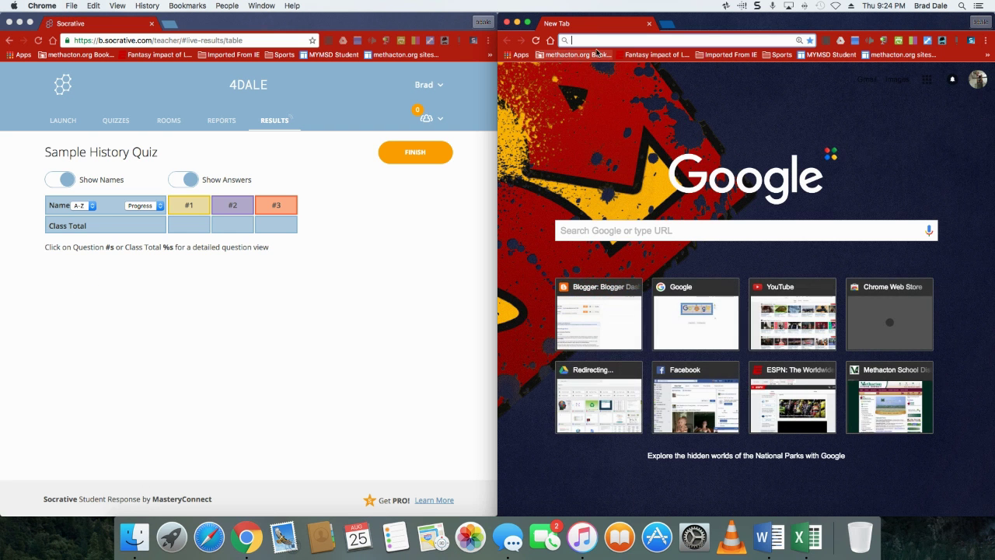
pyautogui.write('so')
pyautogui.press('Return')
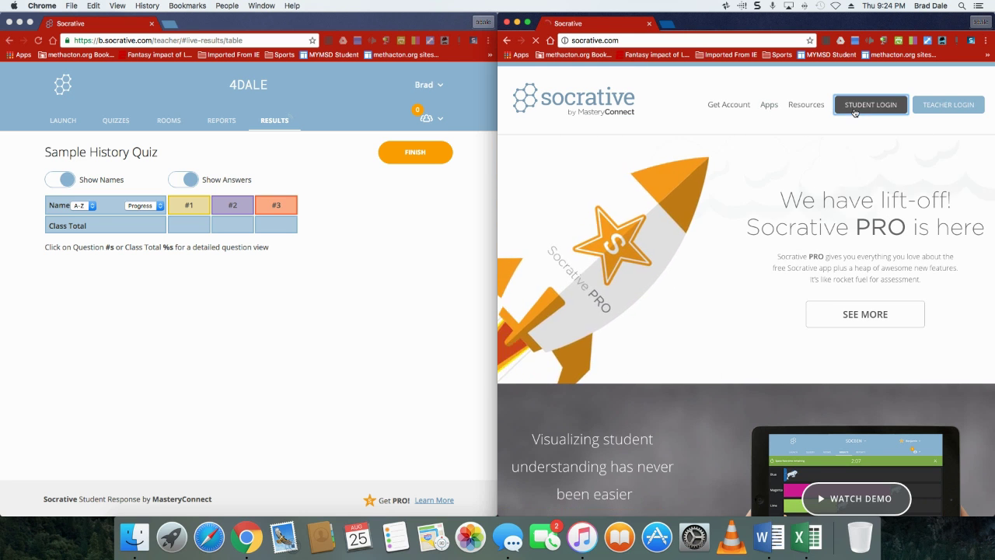
pyautogui.click(854, 112)
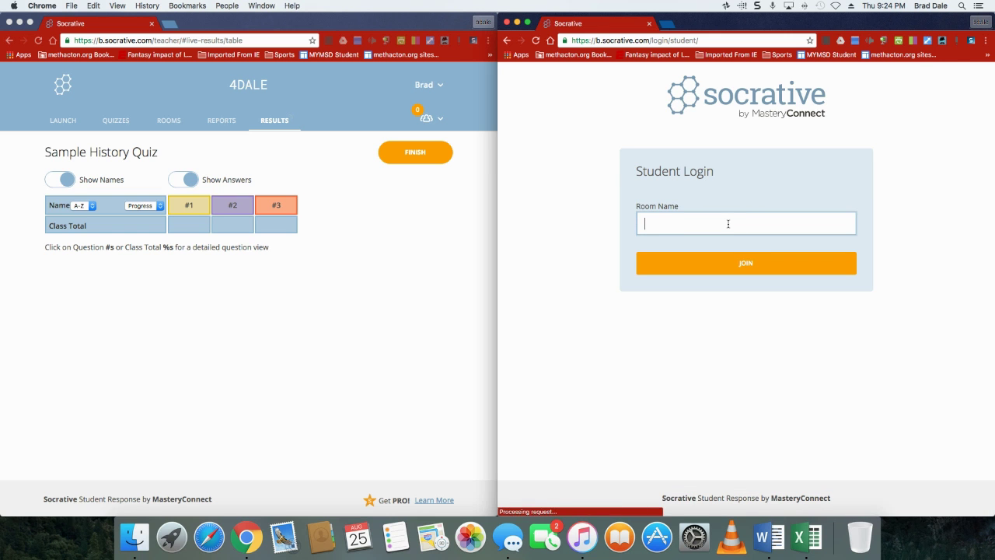
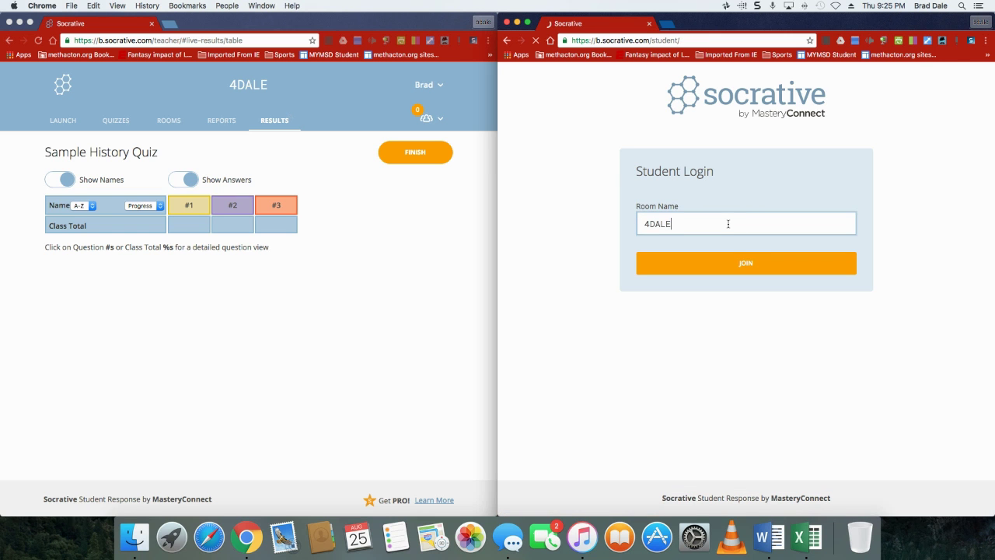
pyautogui.press('Return')
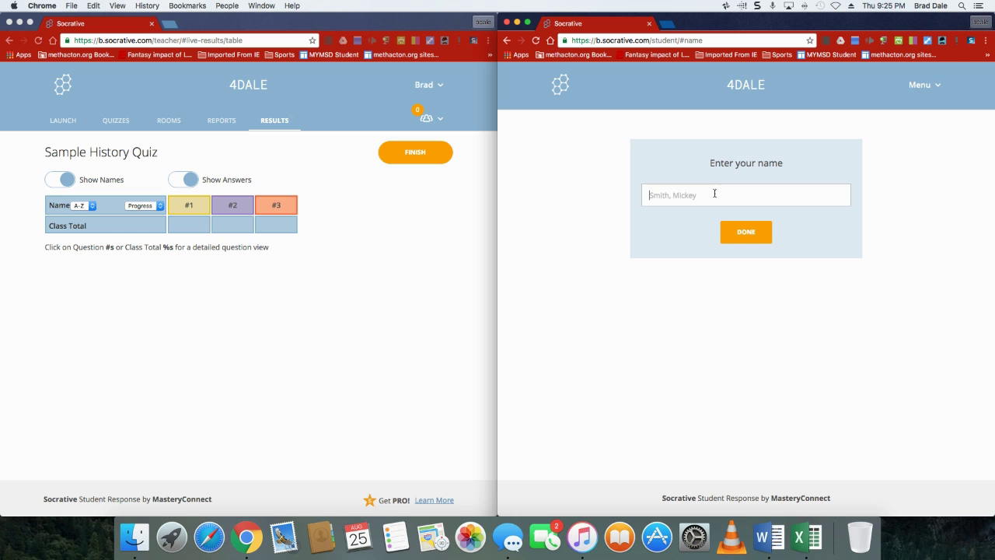
pyautogui.click(748, 237)
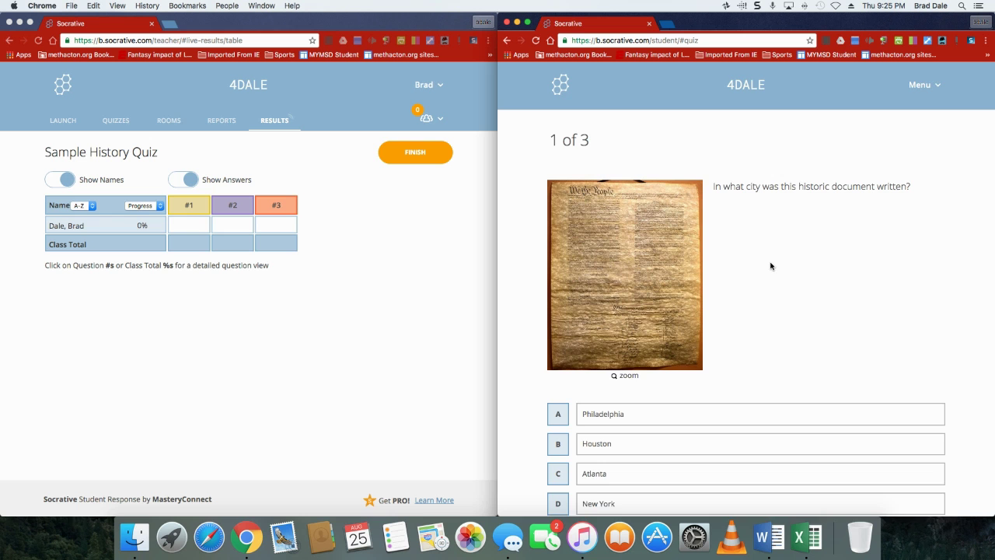
# Answer question 1 with A Philadelphia, submit, and dismiss the feedback
pyautogui.scroll(-3, 772, 264)
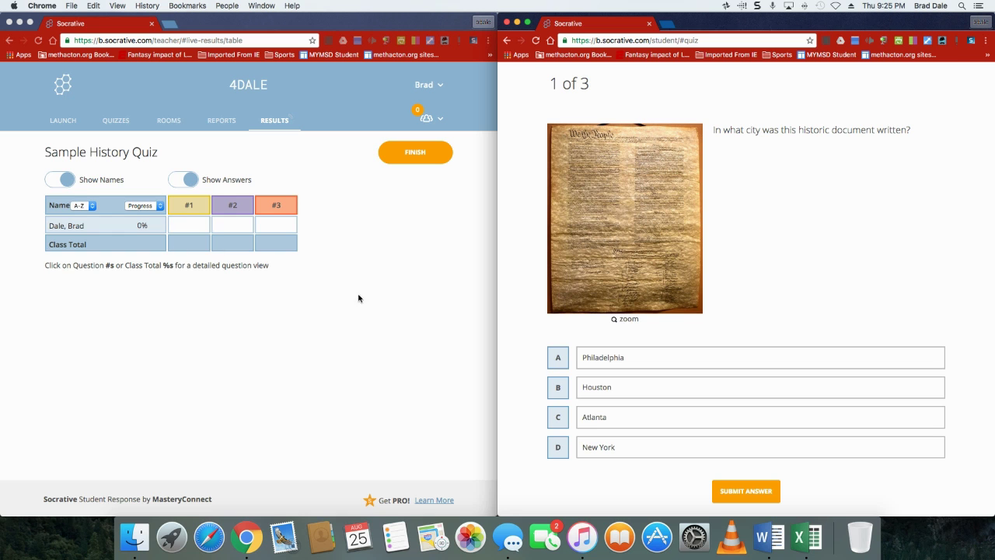
pyautogui.click(558, 362)
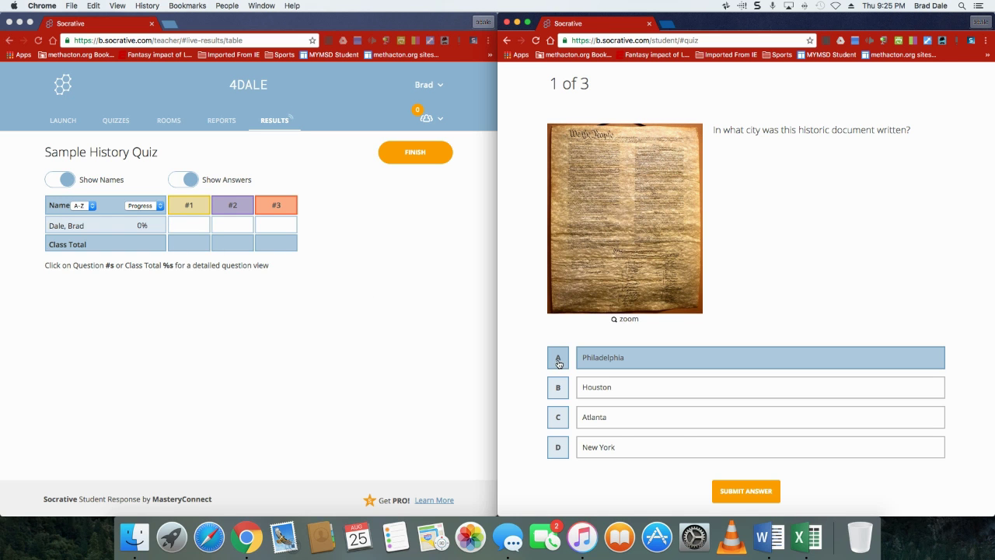
pyautogui.click(738, 492)
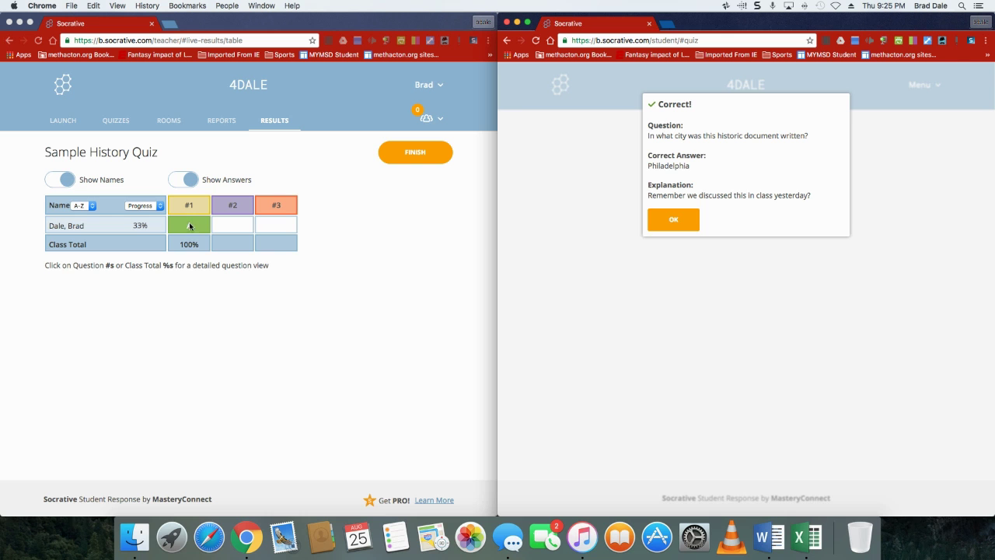
pyautogui.click(677, 222)
pyautogui.click(673, 219)
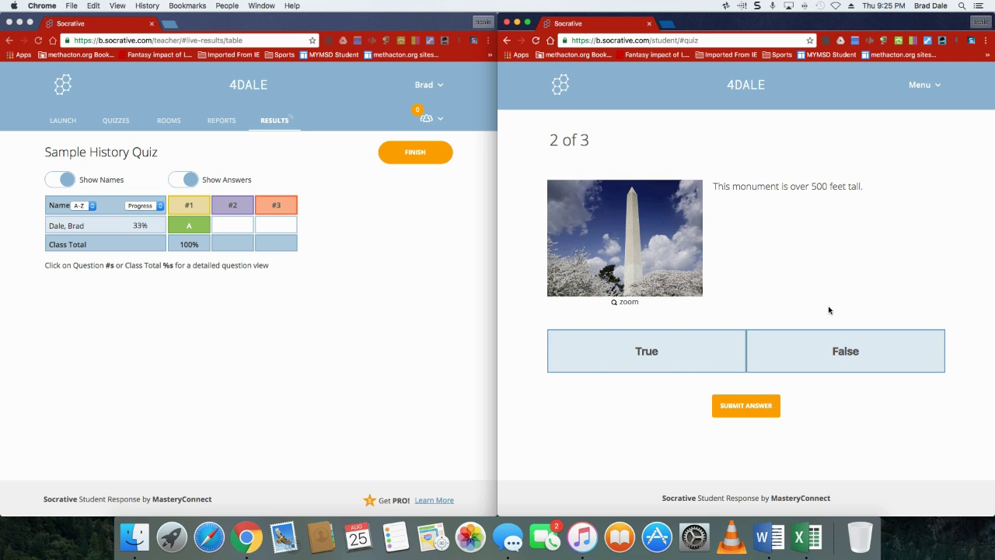
# Answer question 2 with False, submit, and dismiss the feedback
pyautogui.click(828, 359)
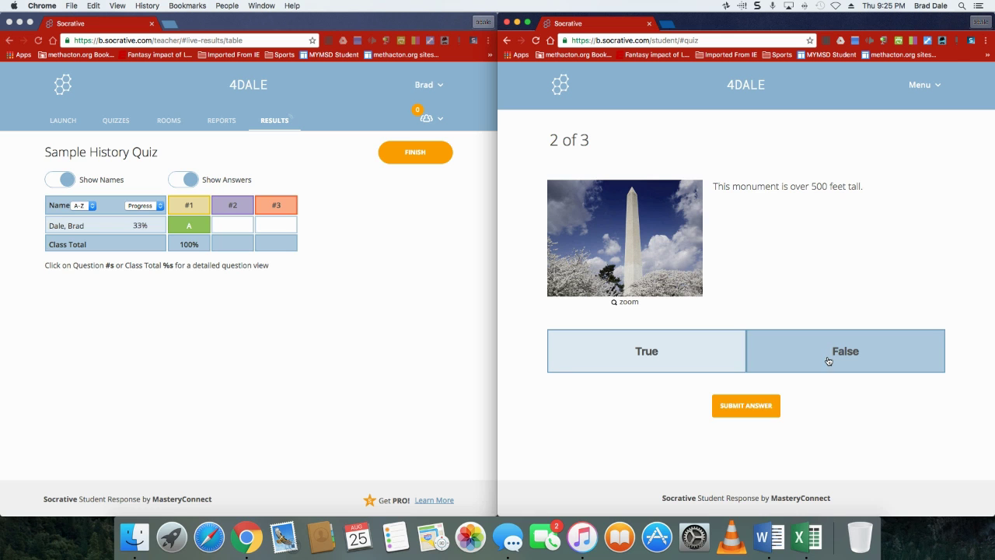
pyautogui.click(771, 407)
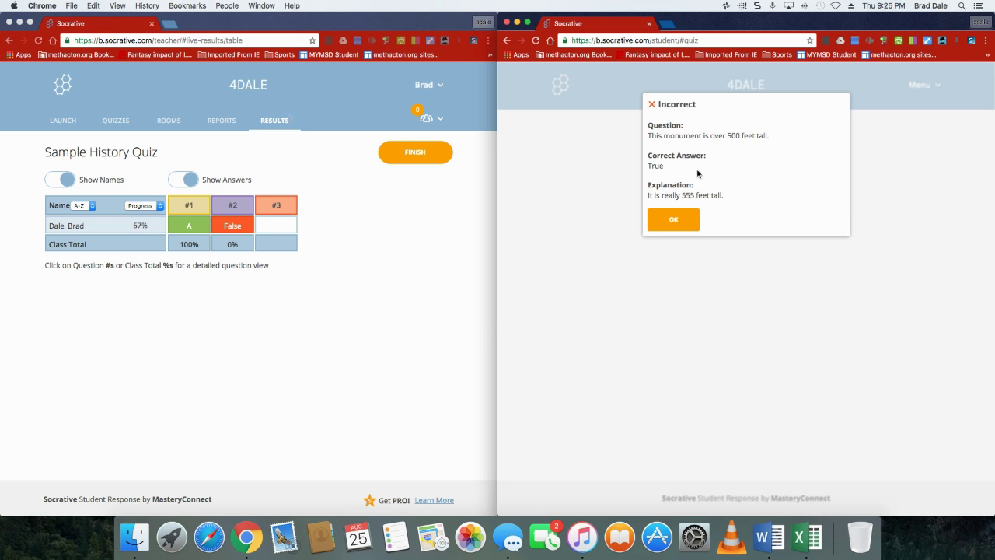
pyautogui.click(682, 225)
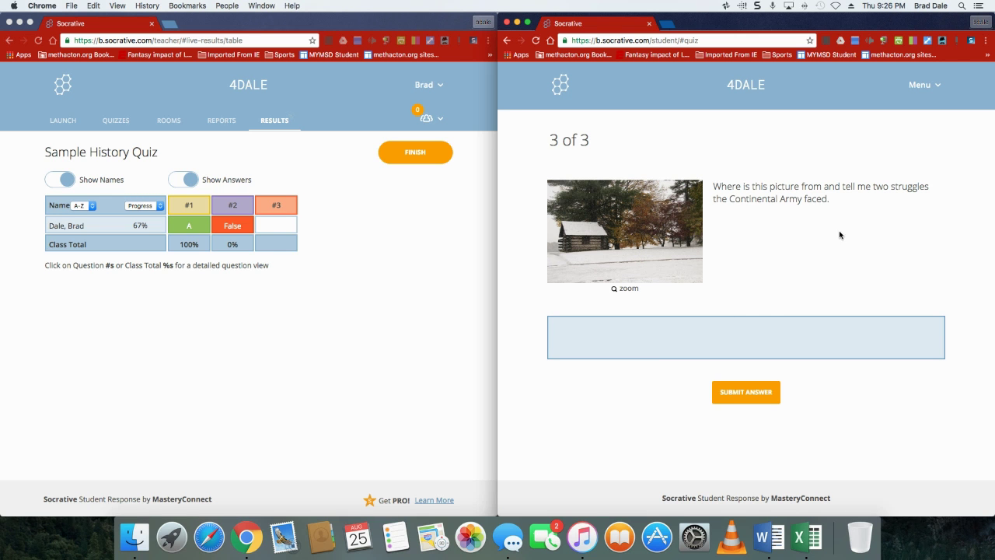
# Submit the Valley Forge answer citing food scarcity and diseases, then confirm the submission
pyautogui.click(729, 344)
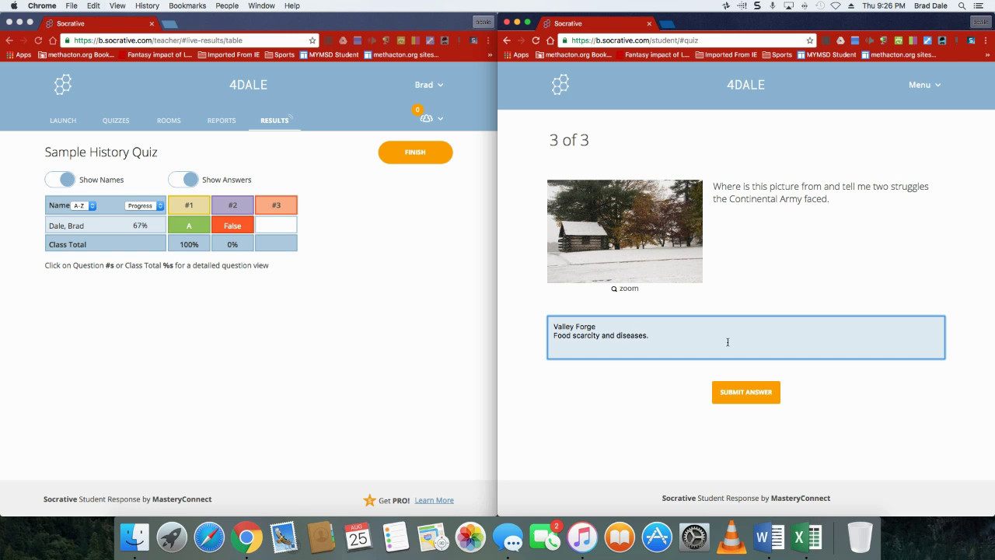
pyautogui.click(745, 393)
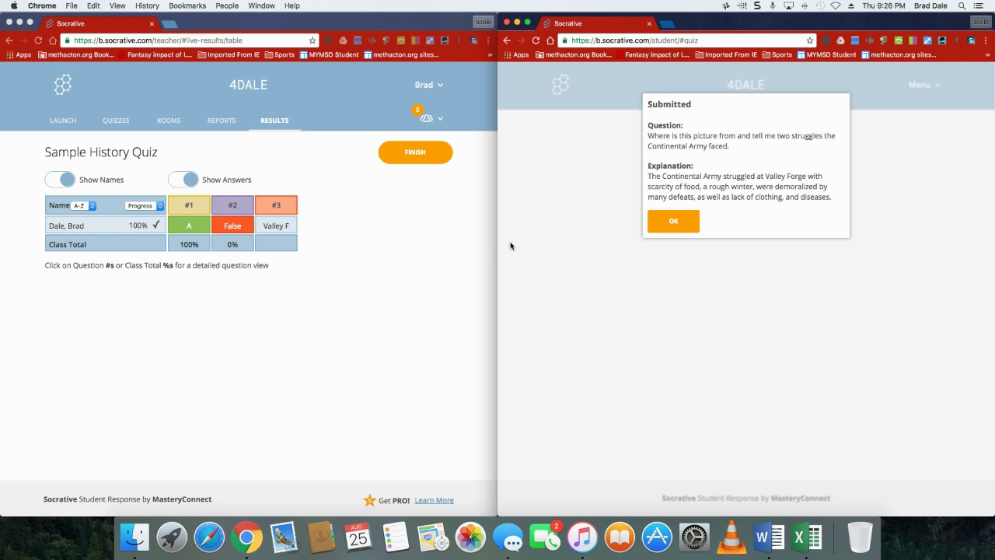
pyautogui.click(674, 223)
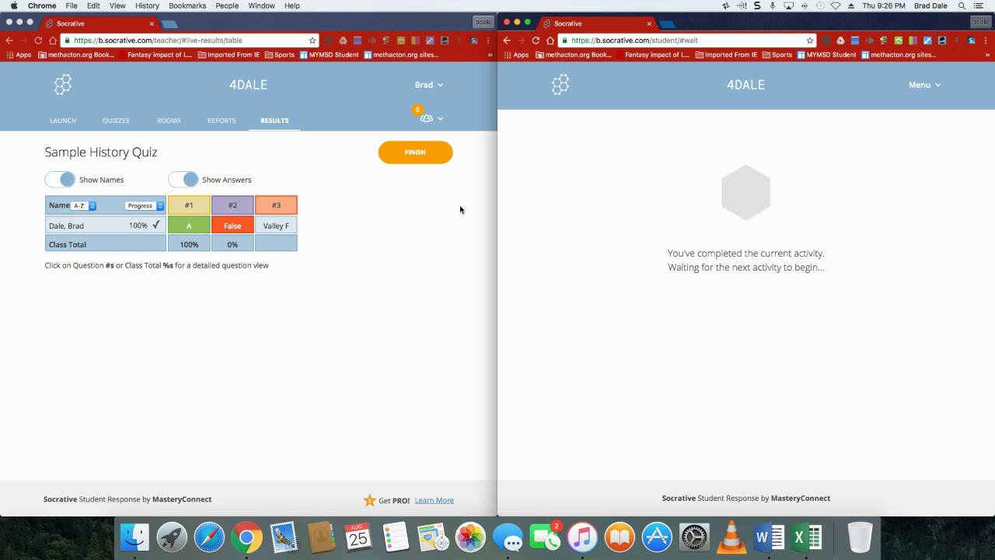
# Click FINISH on the teacher's live results page
pyautogui.click(417, 159)
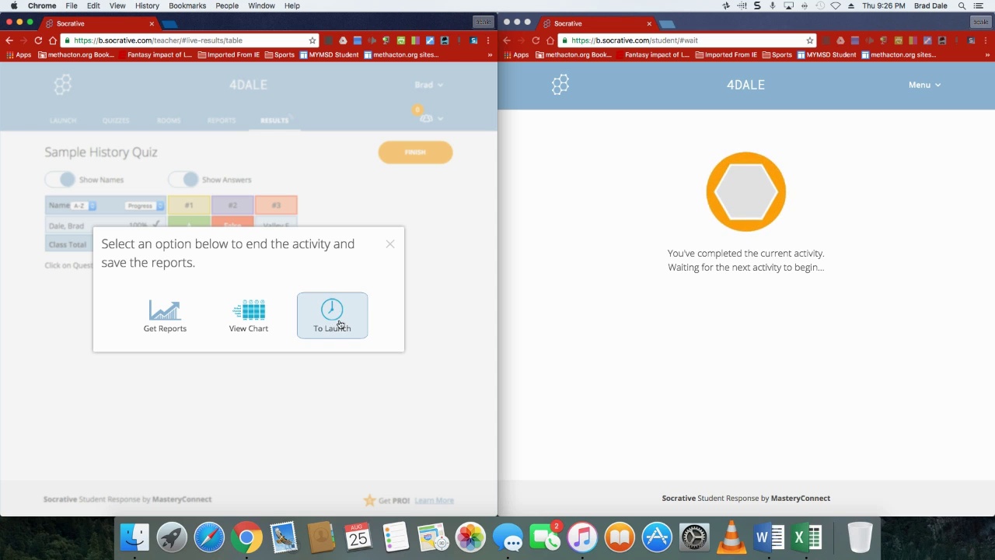
# End the activity via To Launch, sign in, close the student window, and maximize the teacher window
pyautogui.click(330, 315)
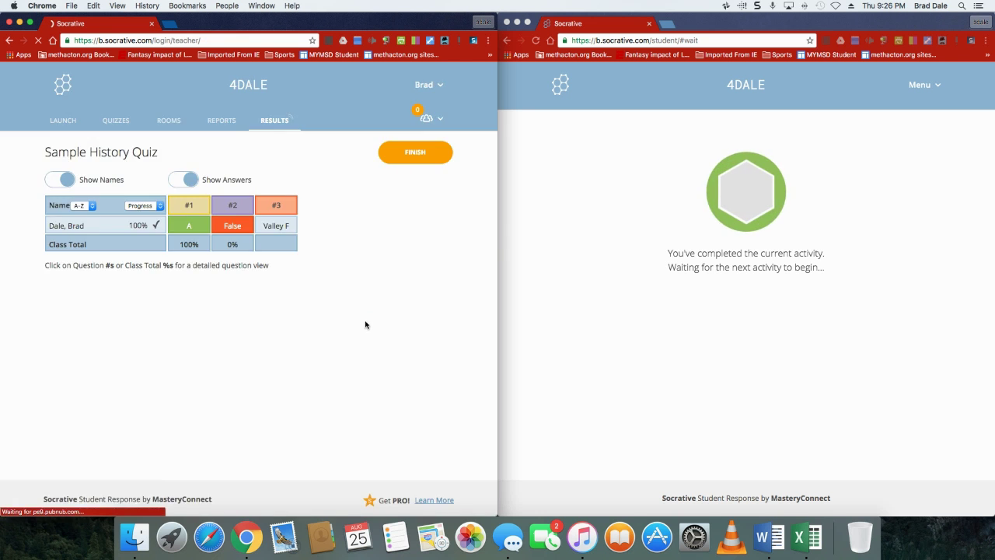
pyautogui.click(261, 303)
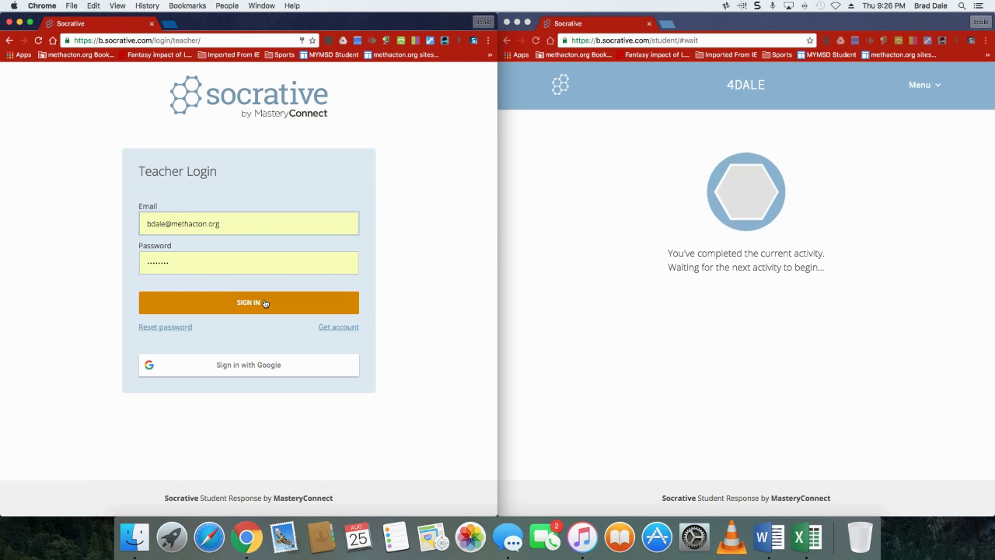
pyautogui.click(506, 22)
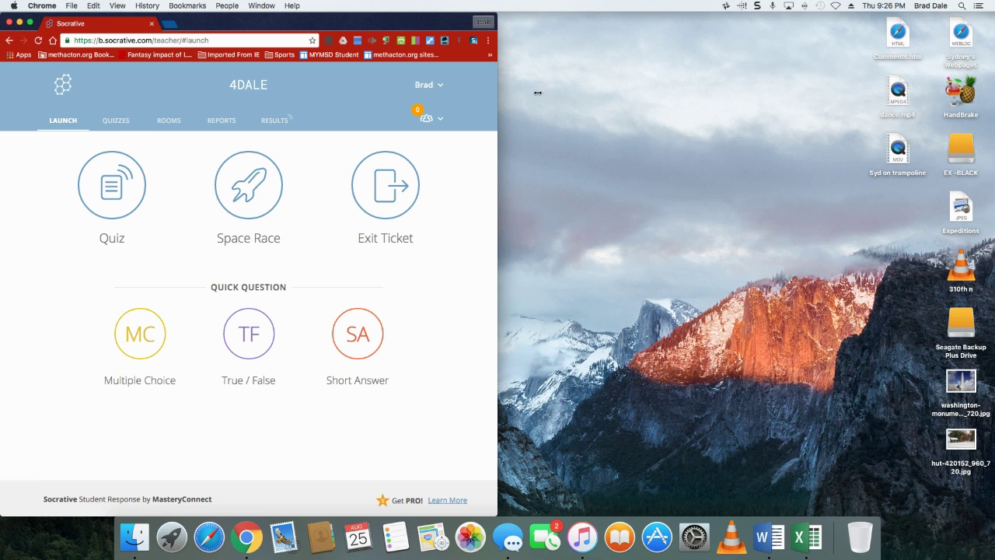
pyautogui.press('super+alt+f')
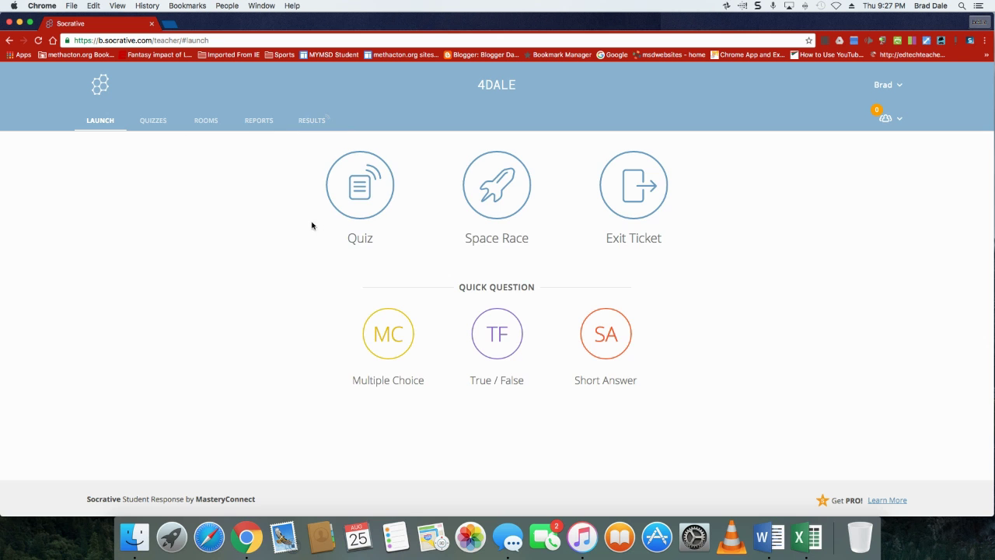
# Relaunch Sample History Quiz, confirm the new activity, then open and dismiss the FINISH dialog
pyautogui.click(347, 204)
pyautogui.click(196, 207)
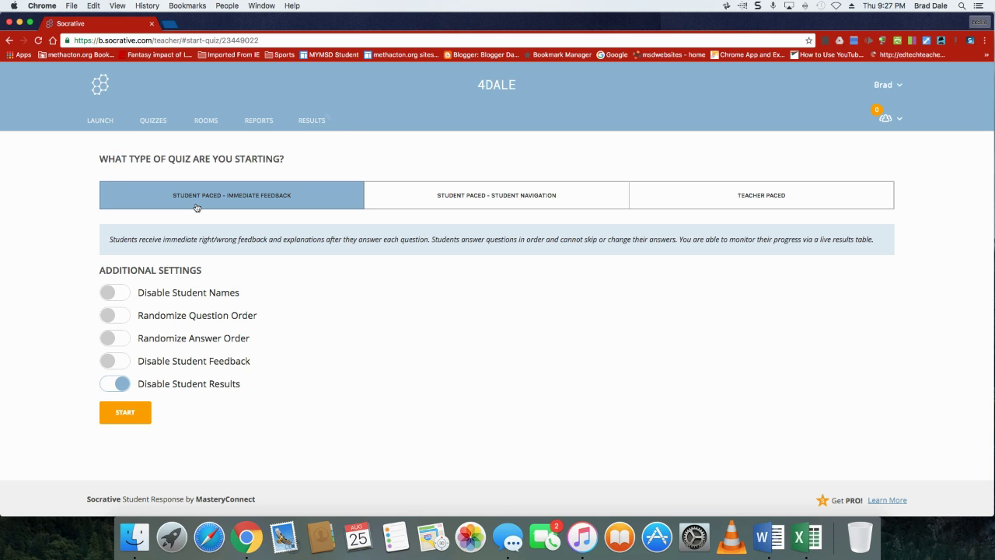
pyautogui.click(127, 413)
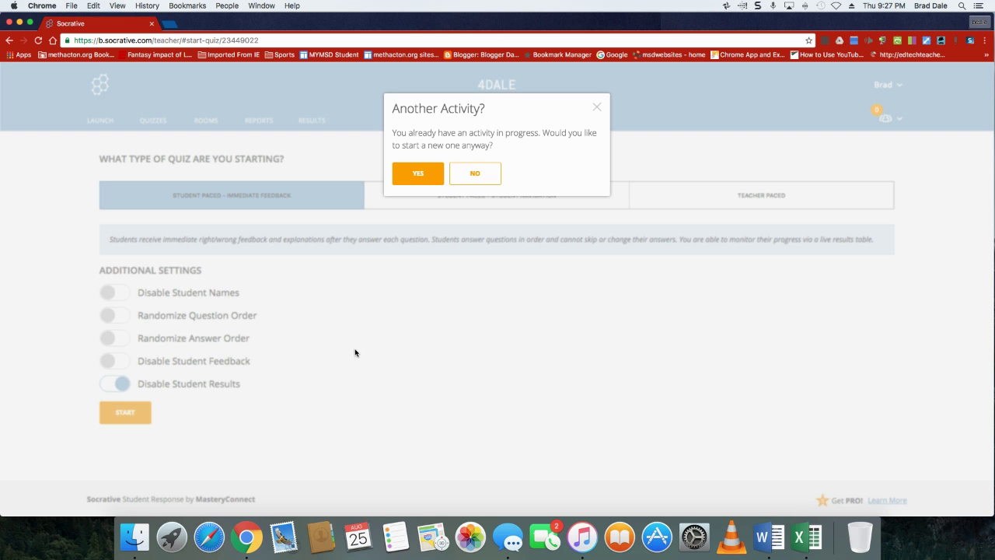
pyautogui.click(424, 184)
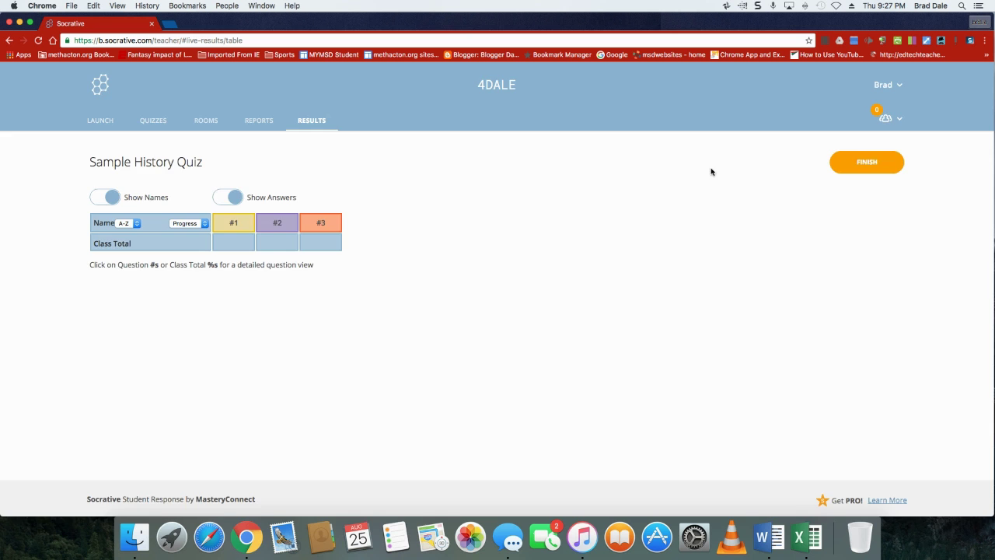
pyautogui.click(866, 164)
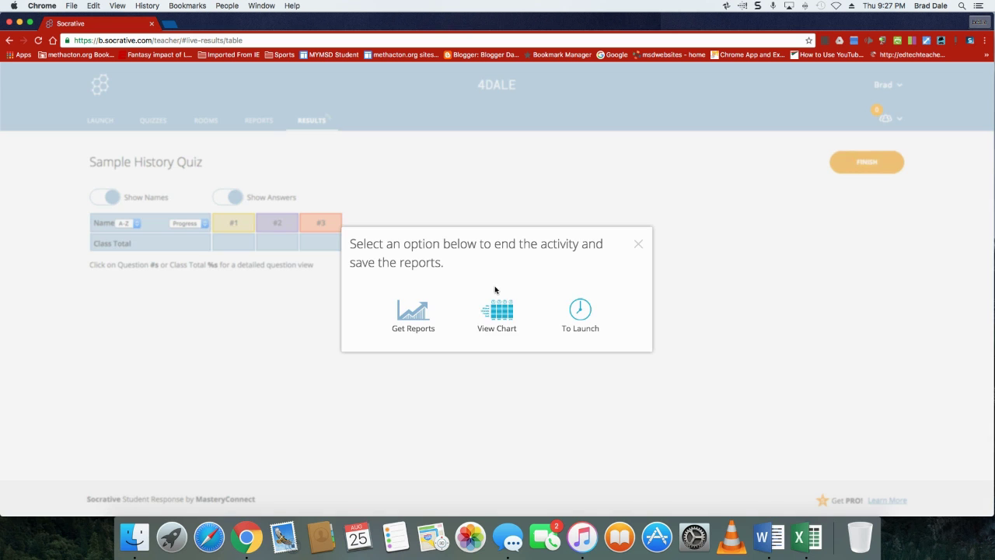
pyautogui.click(638, 244)
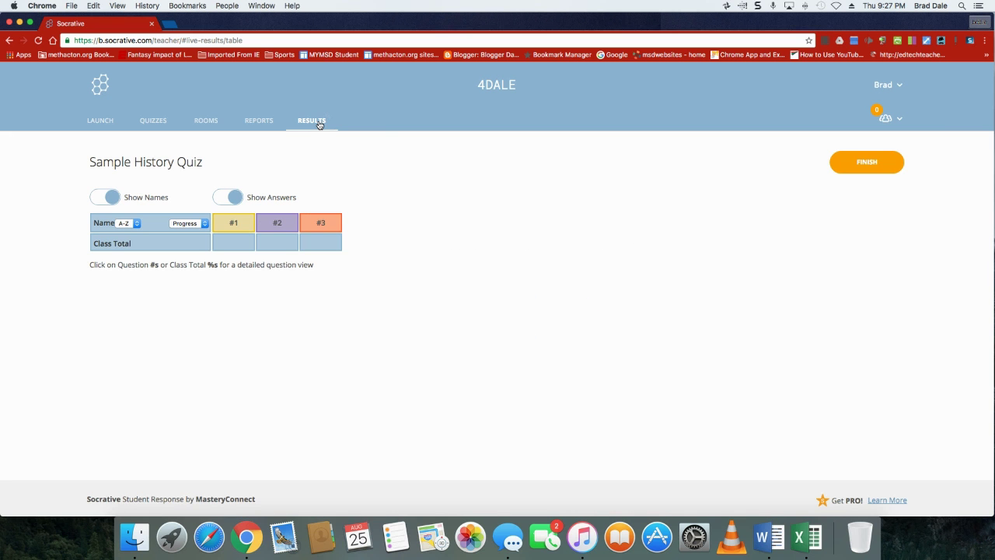
# From Reports, open the 8/25/16 Sample History Quiz results and choose View Chart
pyautogui.click(259, 121)
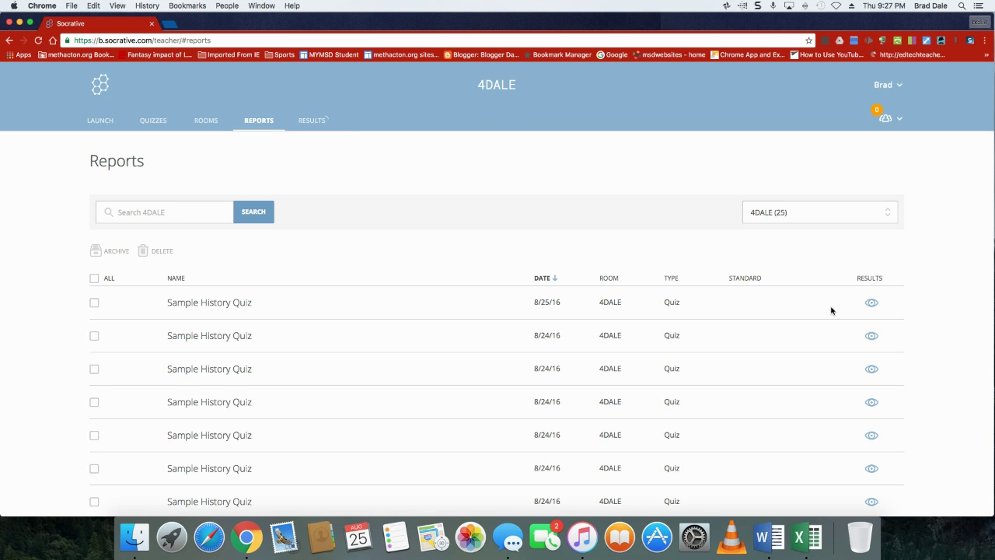
pyautogui.scroll(-3, 822, 324)
pyautogui.scroll(3, 820, 318)
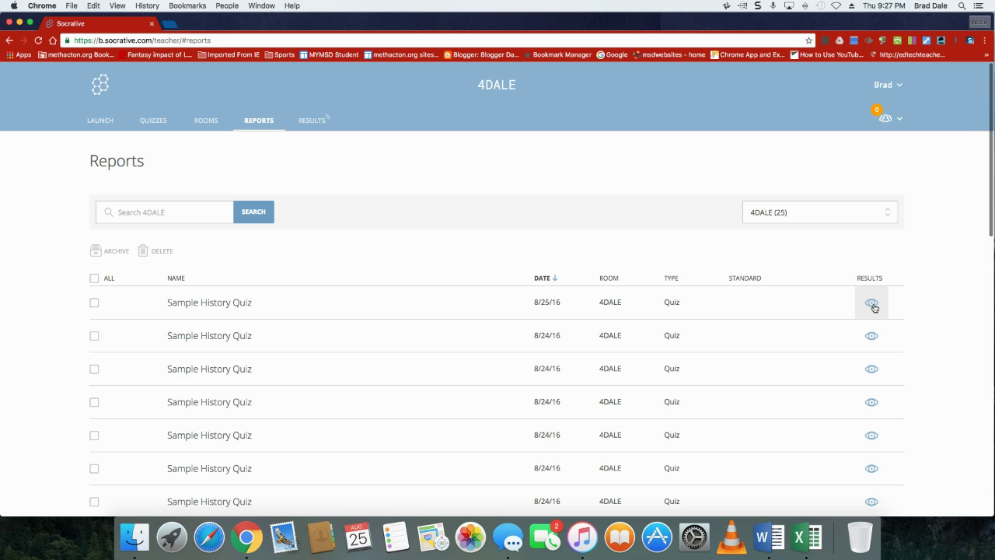
pyautogui.click(871, 303)
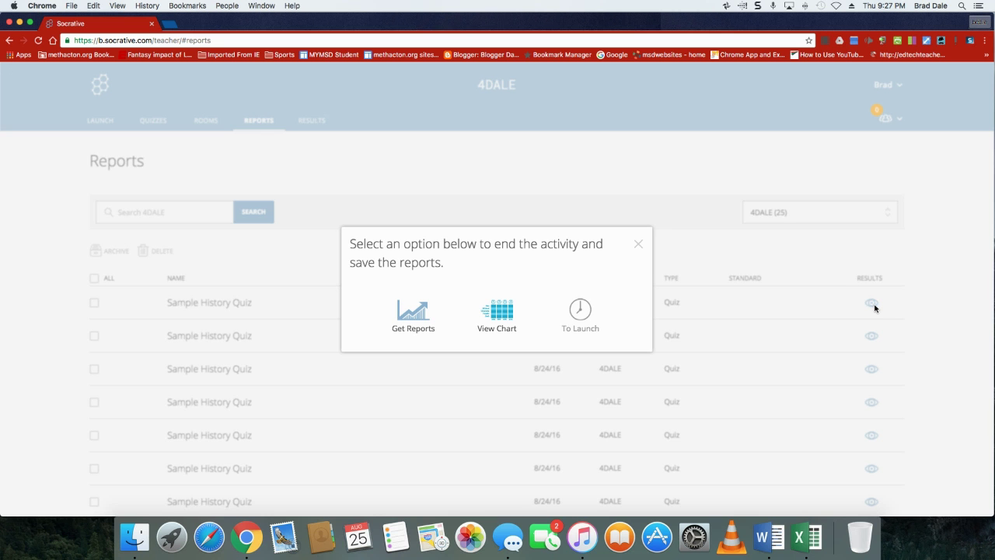
pyautogui.click(502, 327)
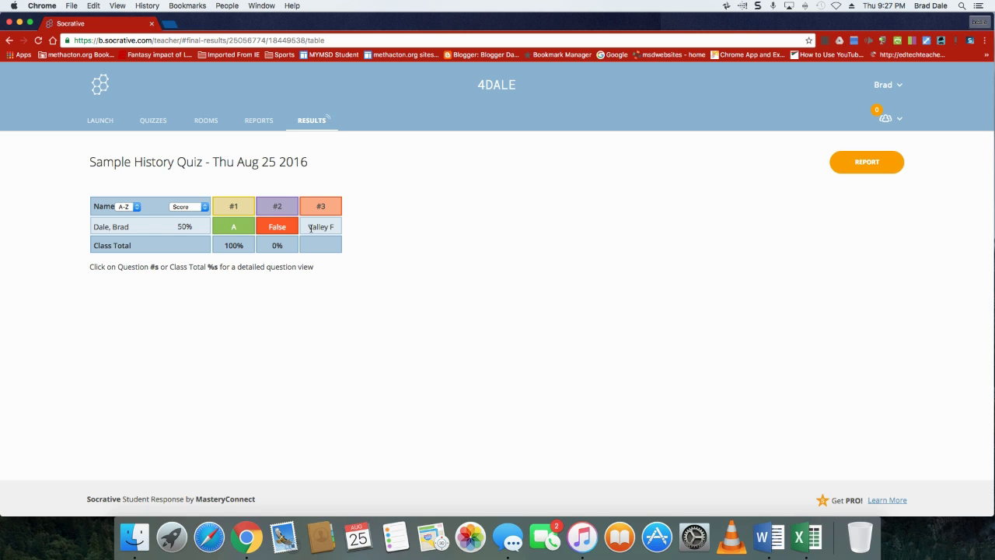
# Get Reports with only Whole Class Excel selected and download the Class_08_25_2016 .xlsx file
pyautogui.click(875, 165)
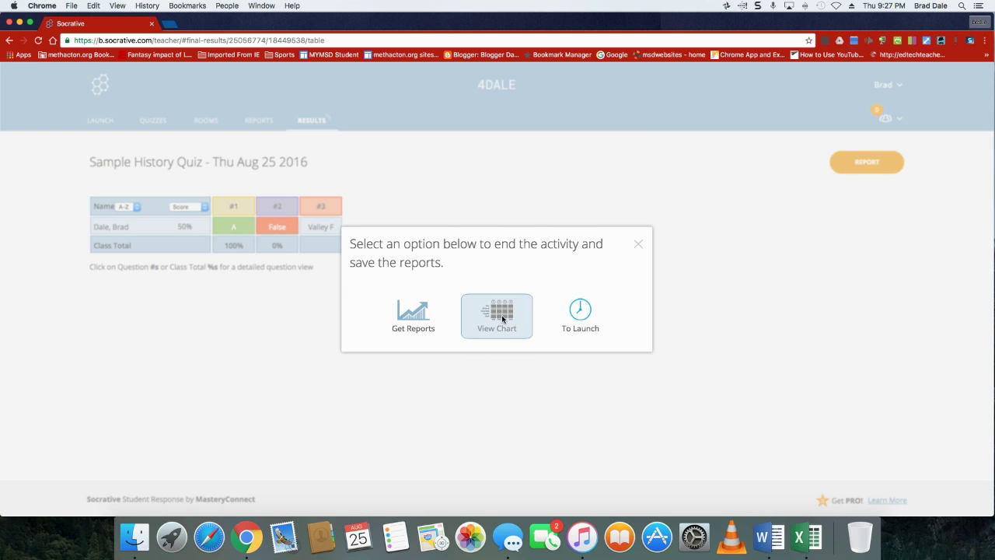
pyautogui.click(417, 325)
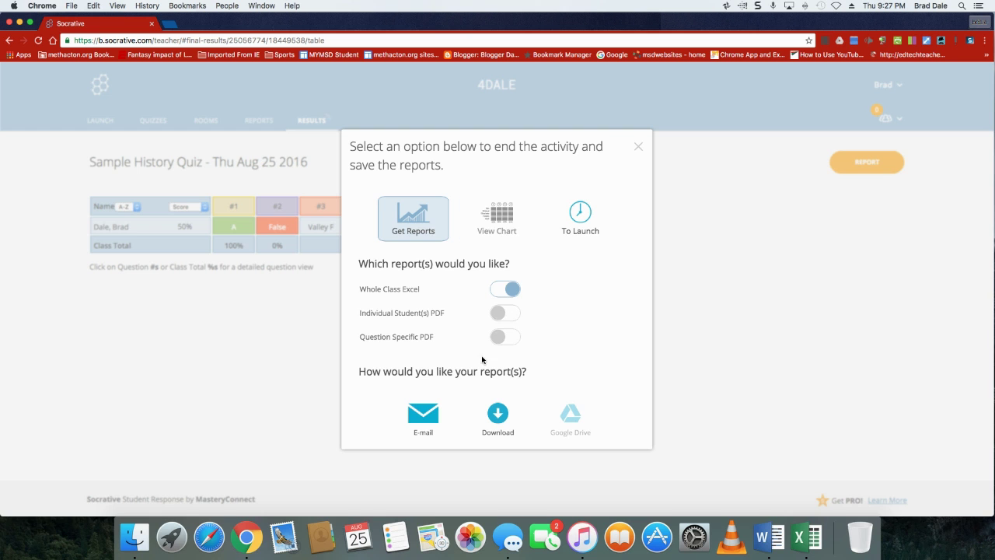
pyautogui.click(504, 317)
pyautogui.click(510, 318)
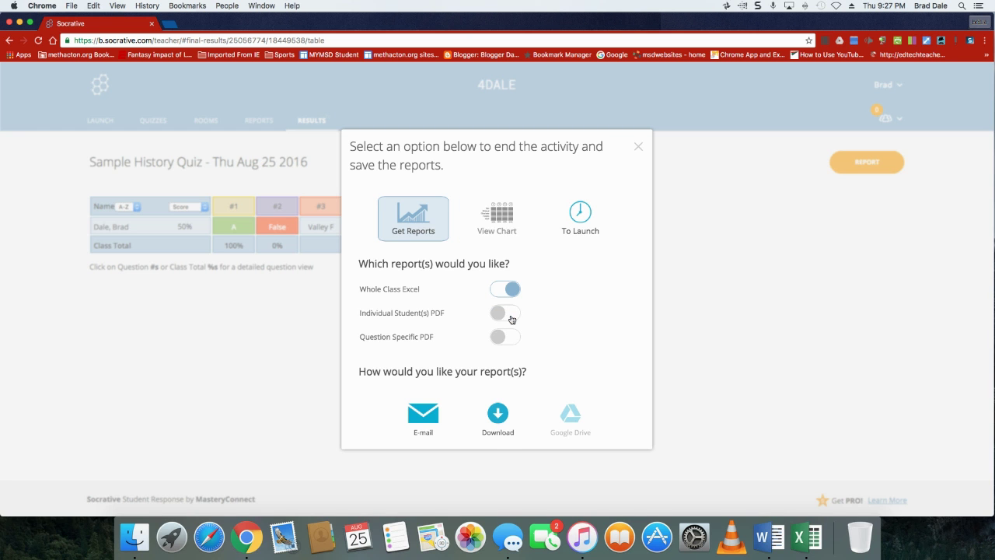
pyautogui.click(498, 430)
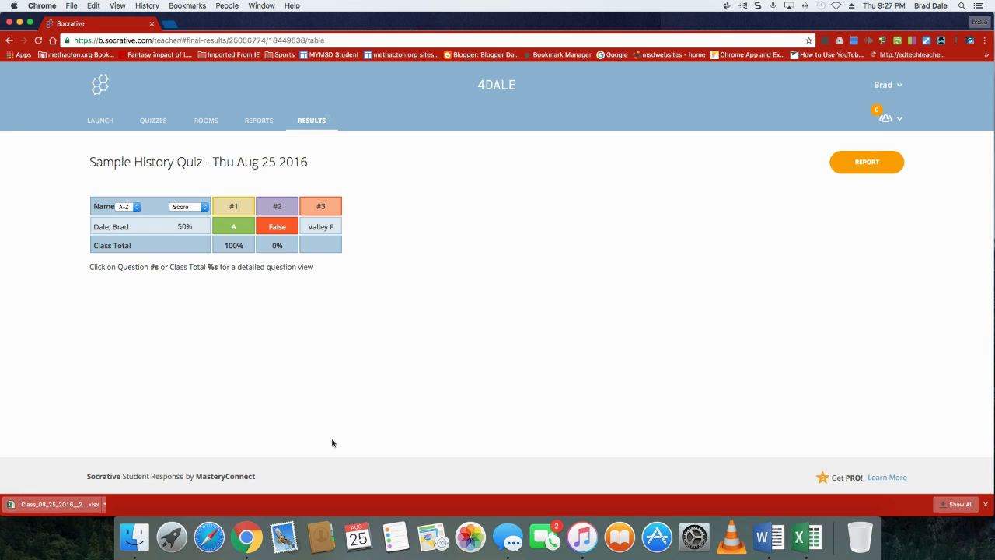
# Open the downloaded class report in Excel and set the third question's score in F9 to 100%
pyautogui.click(51, 507)
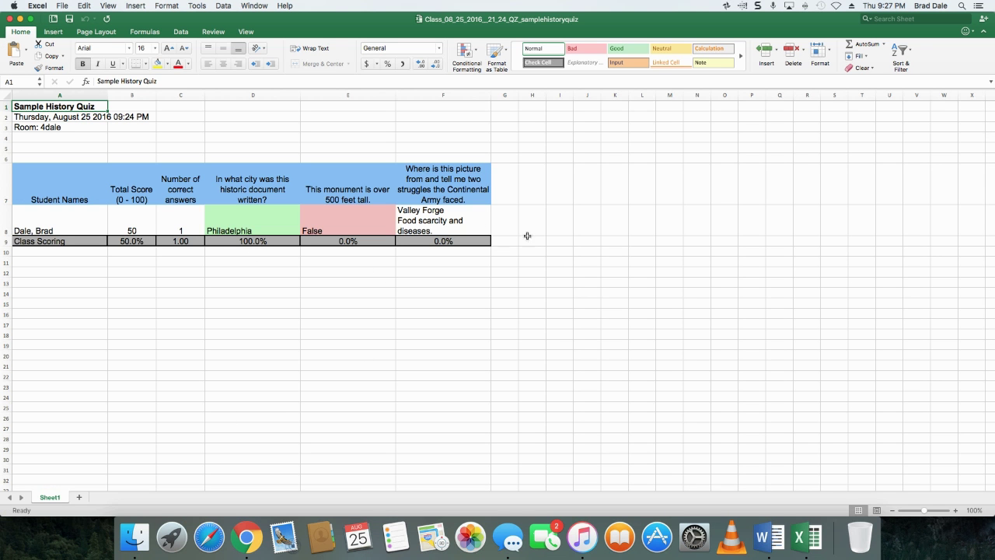
pyautogui.click(462, 223)
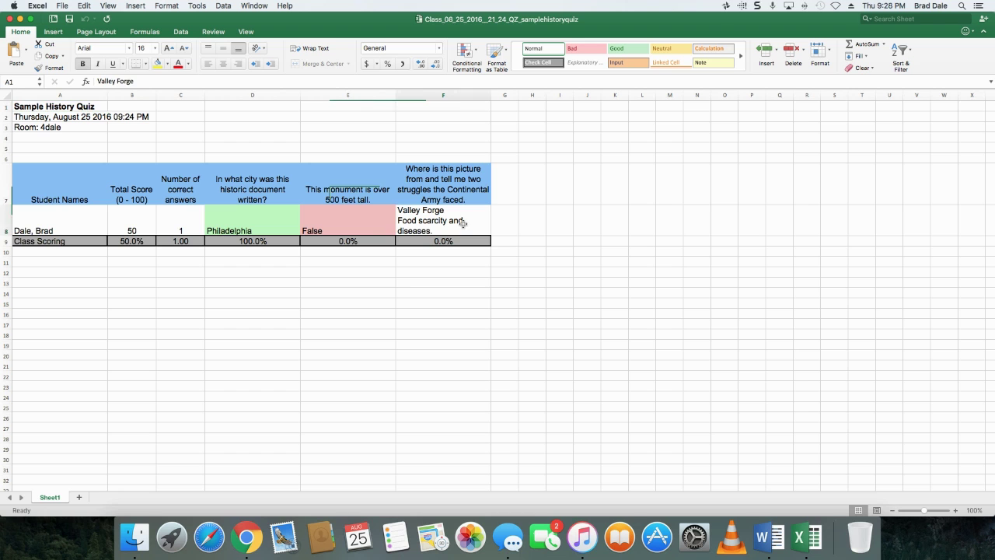
pyautogui.click(461, 242)
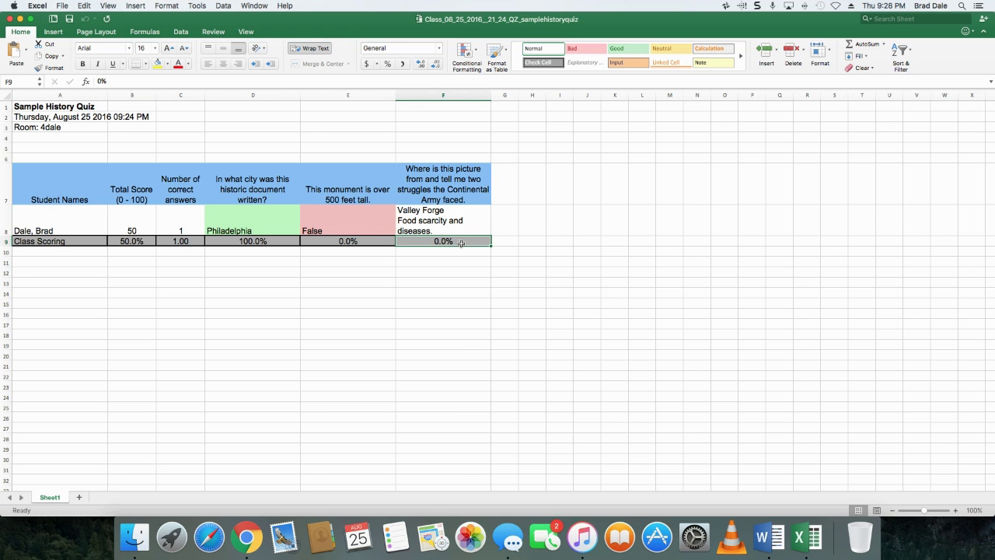
pyautogui.write('100')
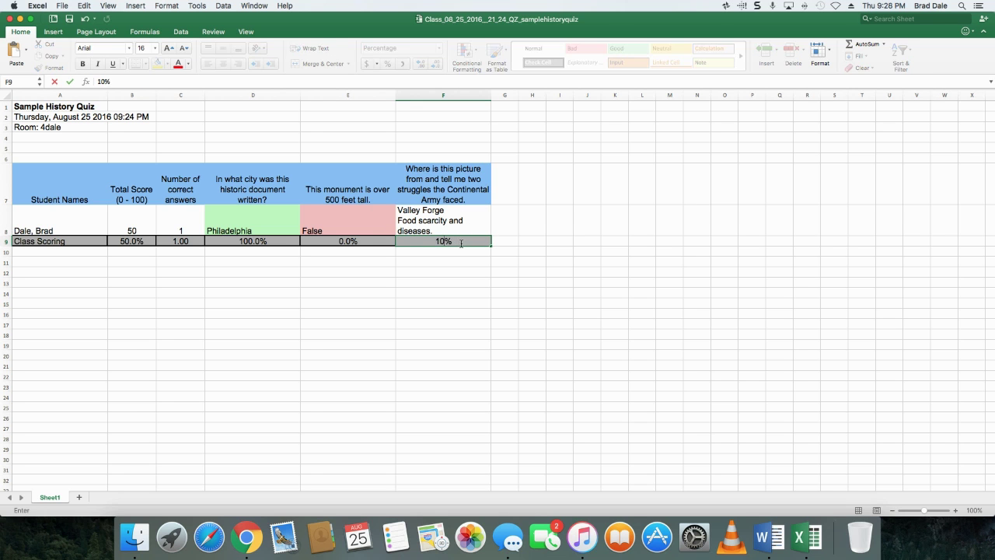
pyautogui.click(441, 295)
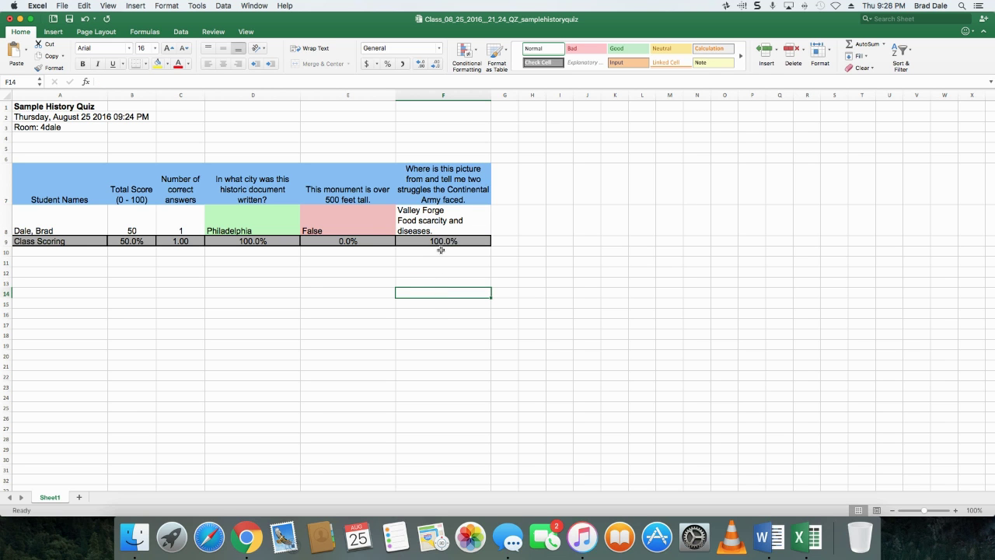
# Review the 50% total class score in B9 against the question scores in E9 and F9
pyautogui.click(123, 242)
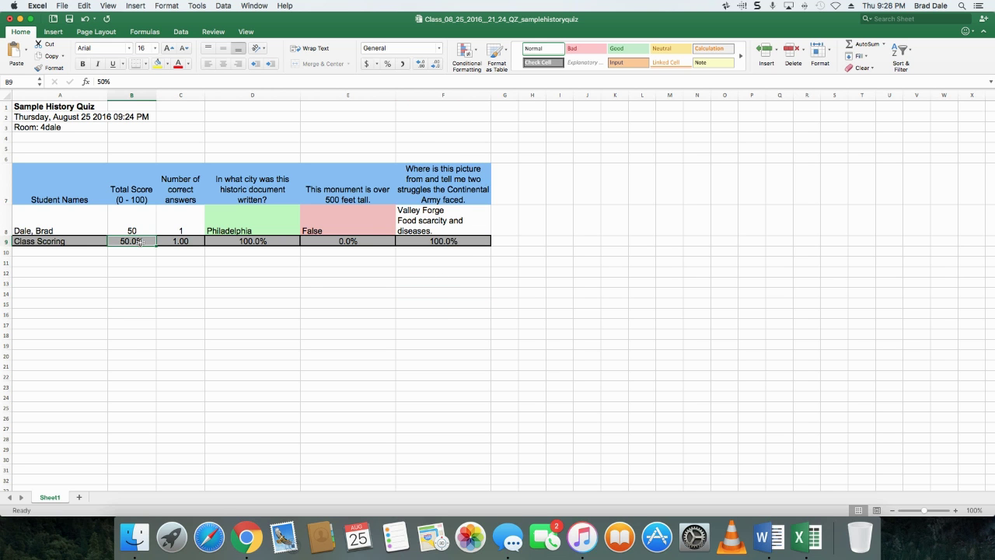
pyautogui.click(347, 242)
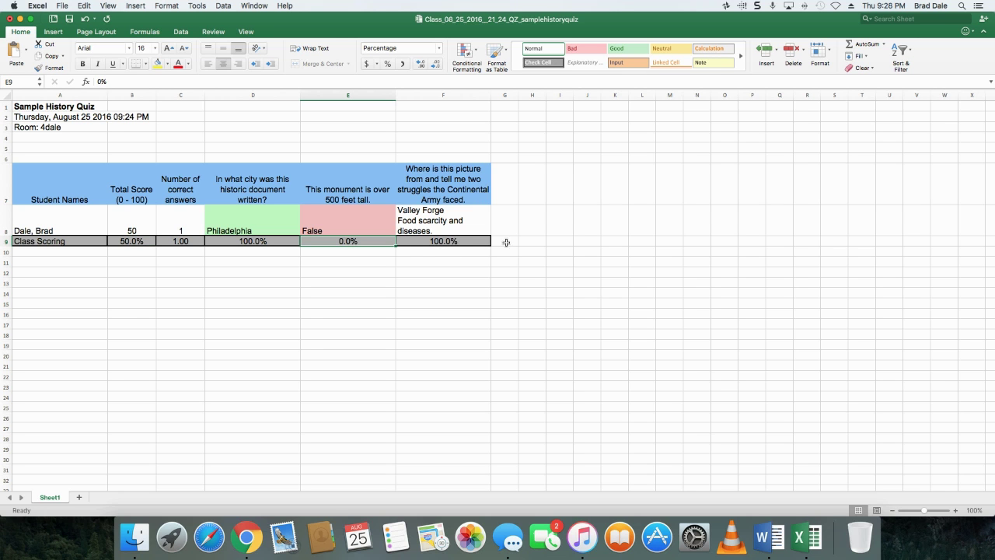
pyautogui.click(459, 241)
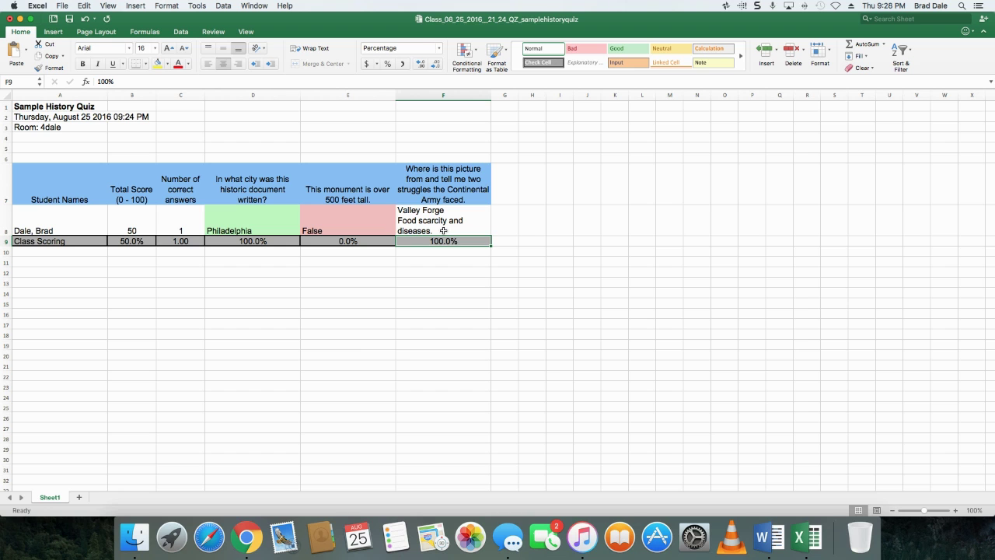
pyautogui.click(128, 240)
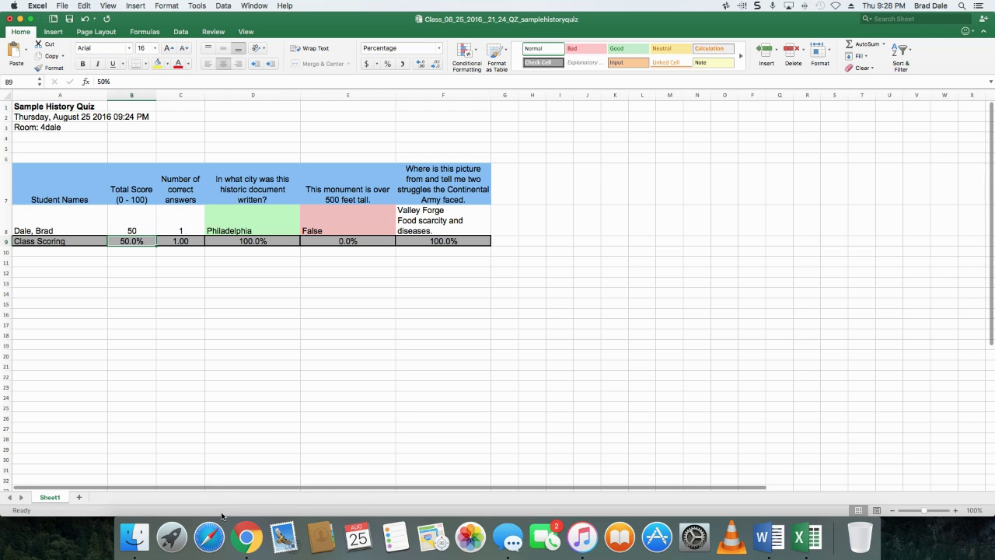
# Bring Chrome back to the front and return to Socrative's LAUNCH page
pyautogui.click(247, 536)
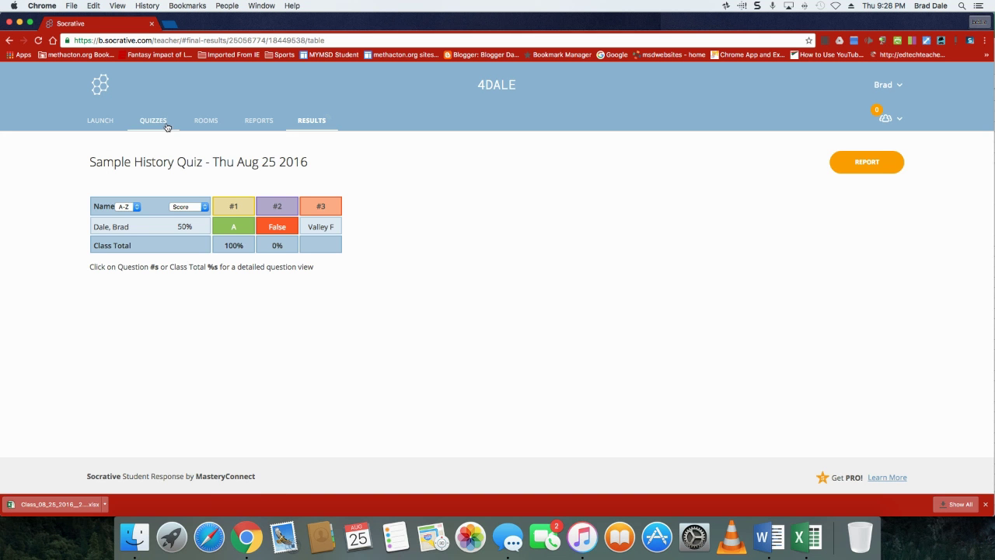
pyautogui.click(100, 123)
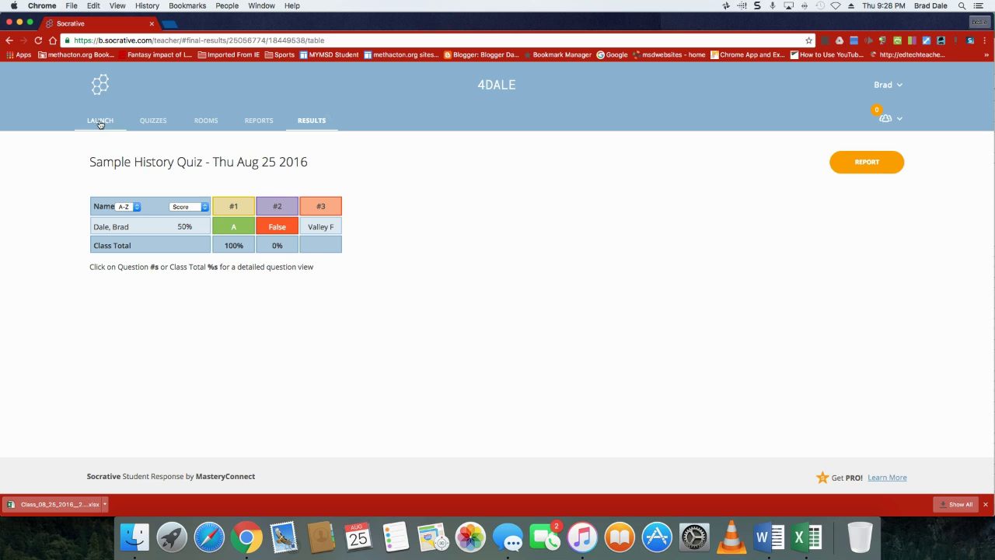